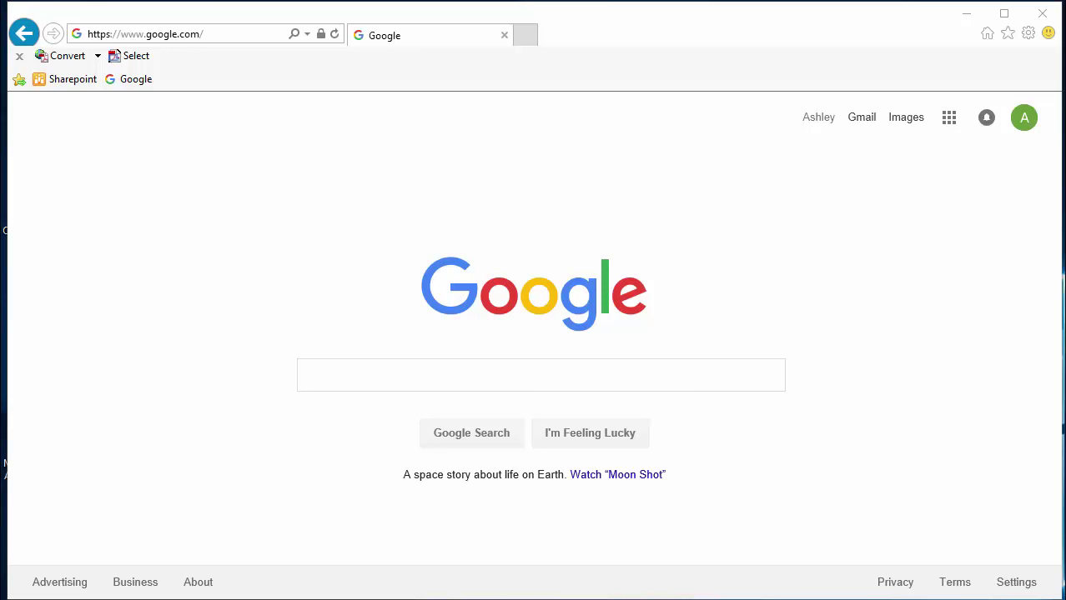
left_click(180, 38)
type("https://deltek.blueforcellc.com/DeltekTC/welcome.msv")
key("Return")
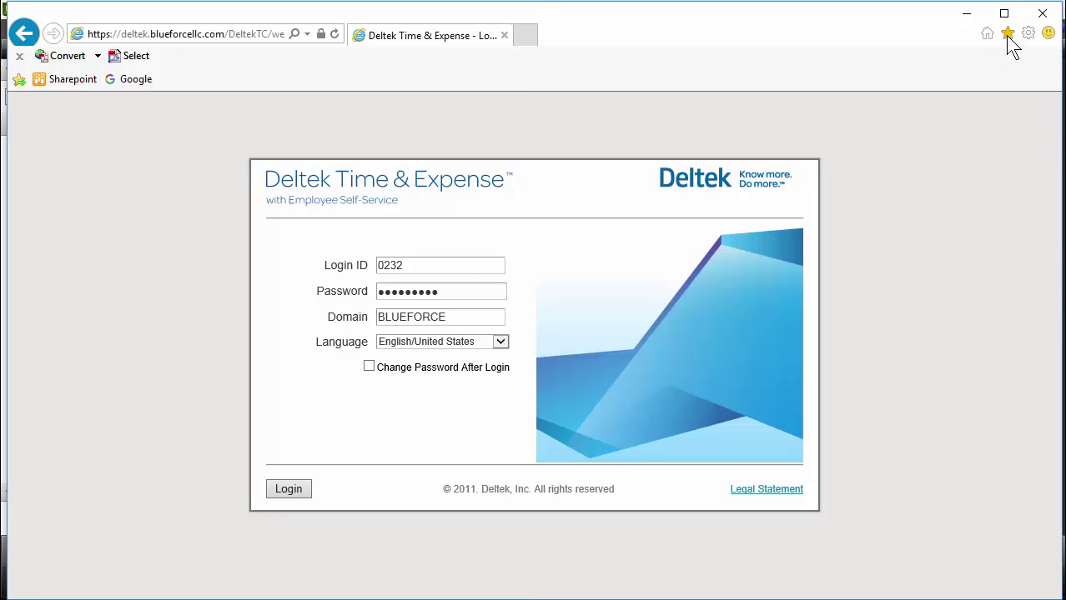
Step: Save the login page as a favorite named "Deltek Time & Expense - Login" in the Favorites Bar folder
left_click(1007, 34)
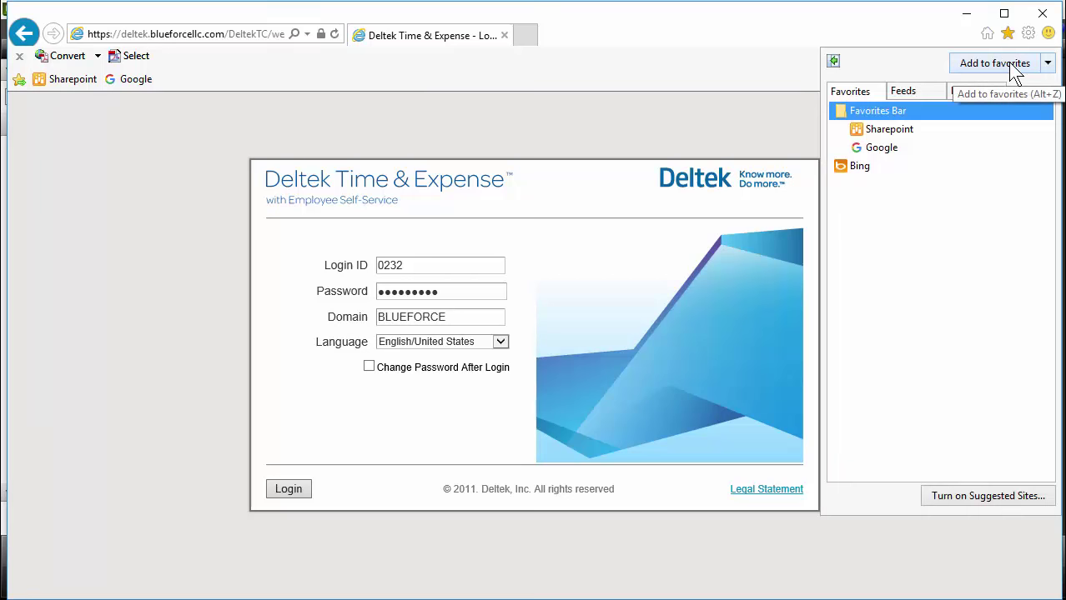
left_click(1007, 63)
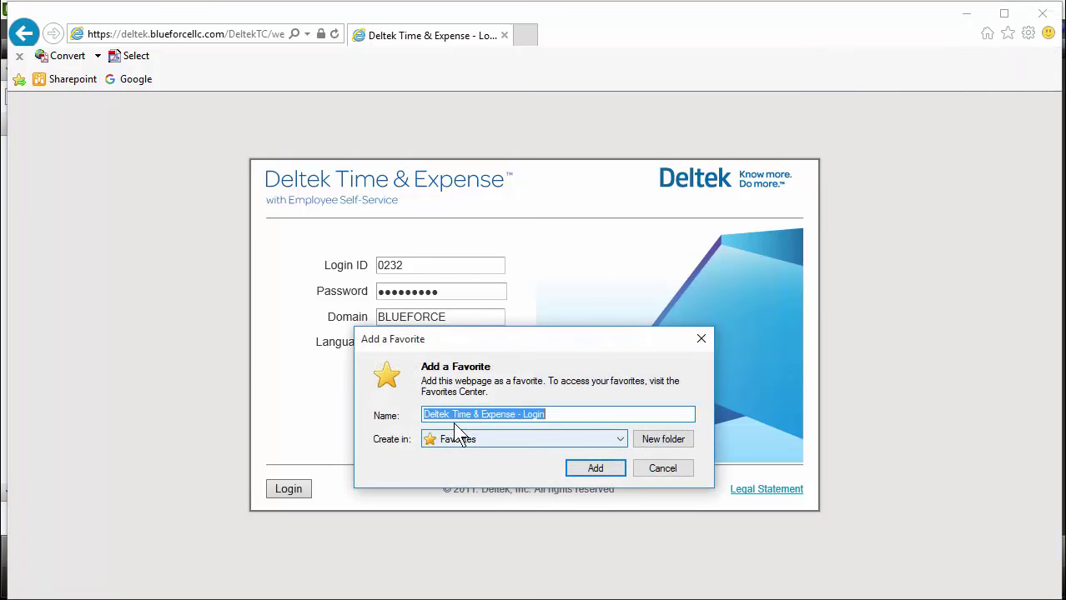
left_click(555, 438)
left_click(554, 469)
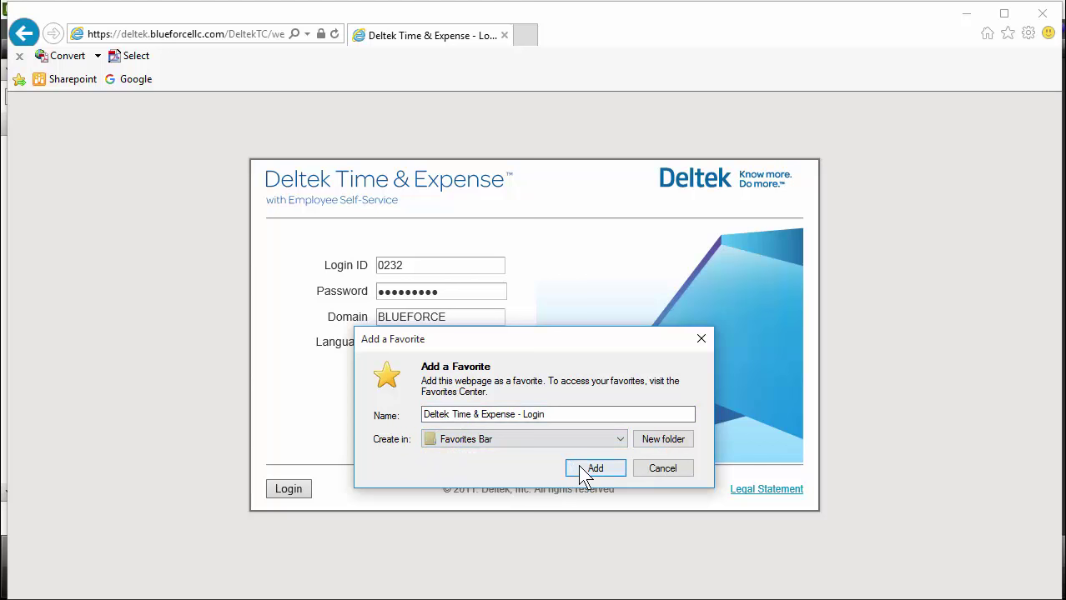
left_click(592, 468)
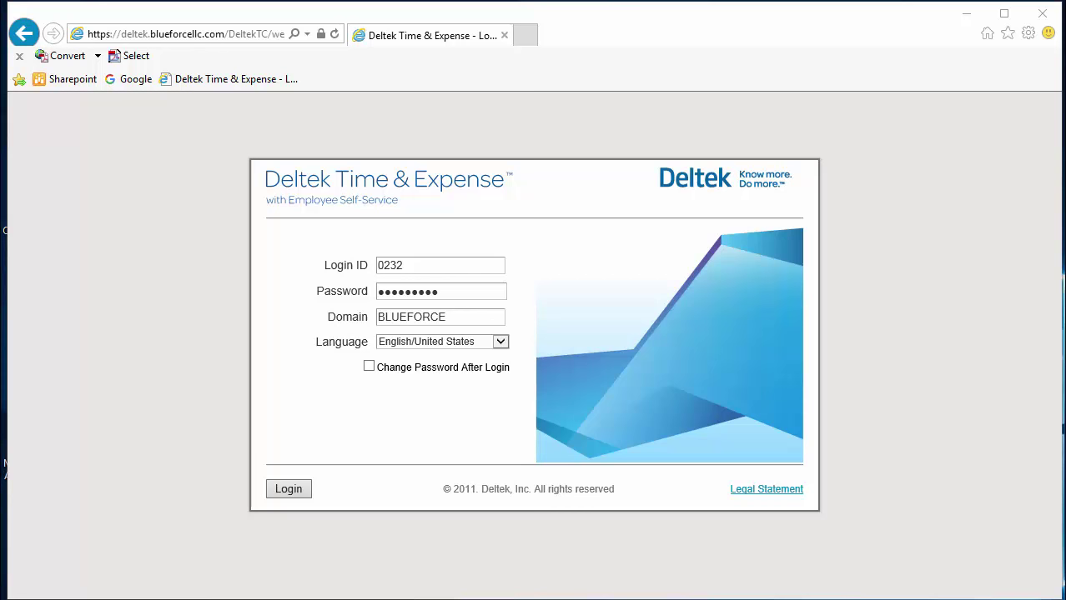
Step: Log in with the prefilled credentials and open the Mar 31, 2016 SemiMonthly timesheet
left_click(302, 493)
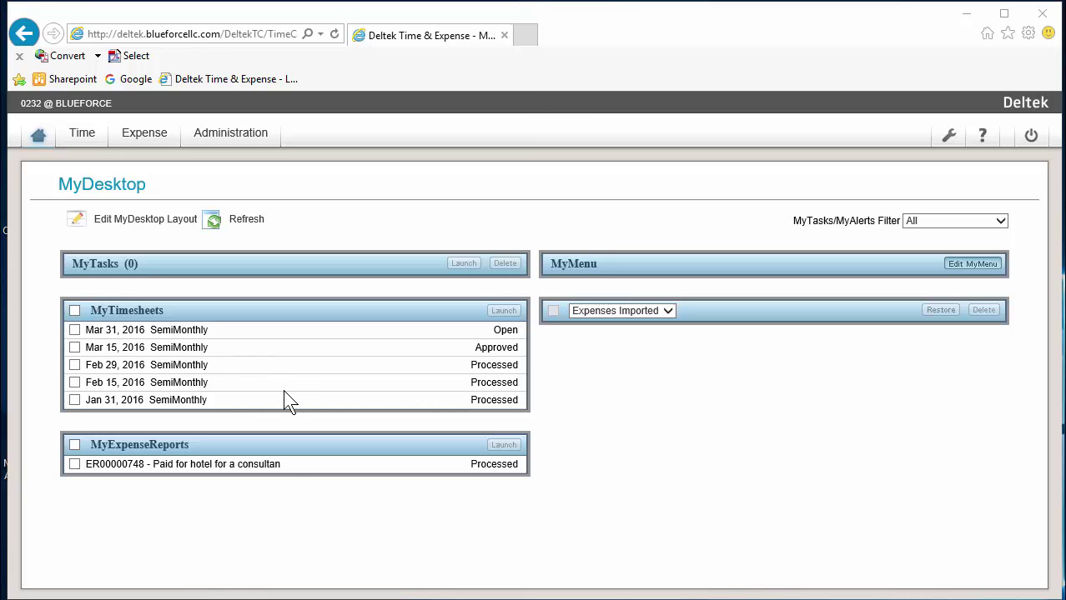
left_click(184, 330)
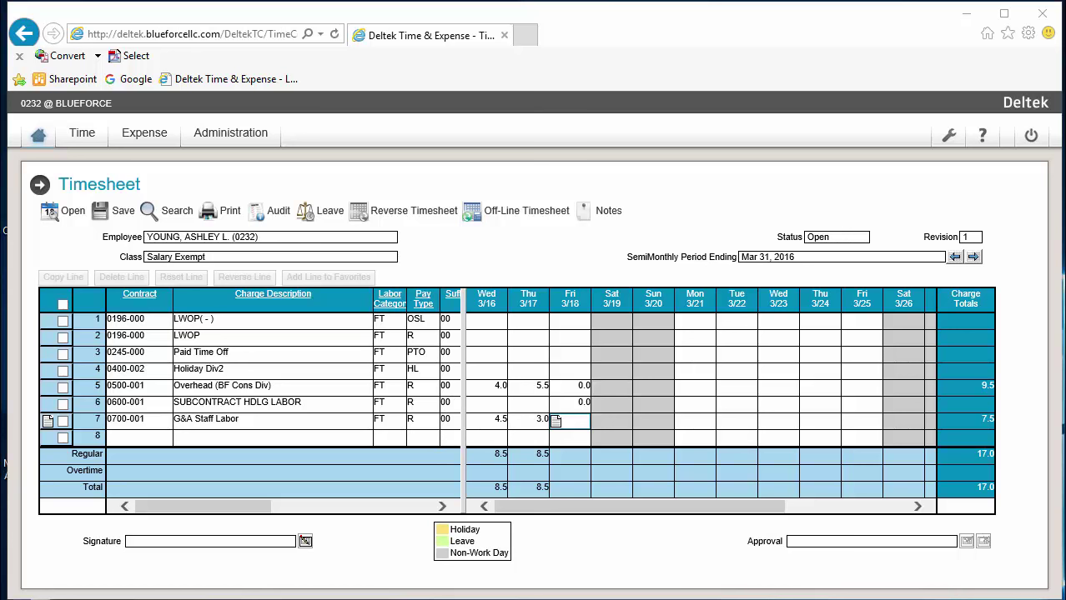
Step: Set the Fri 3/18 hours for G&A Staff Labor to 3.0
type("0")
key("ctrl+s")
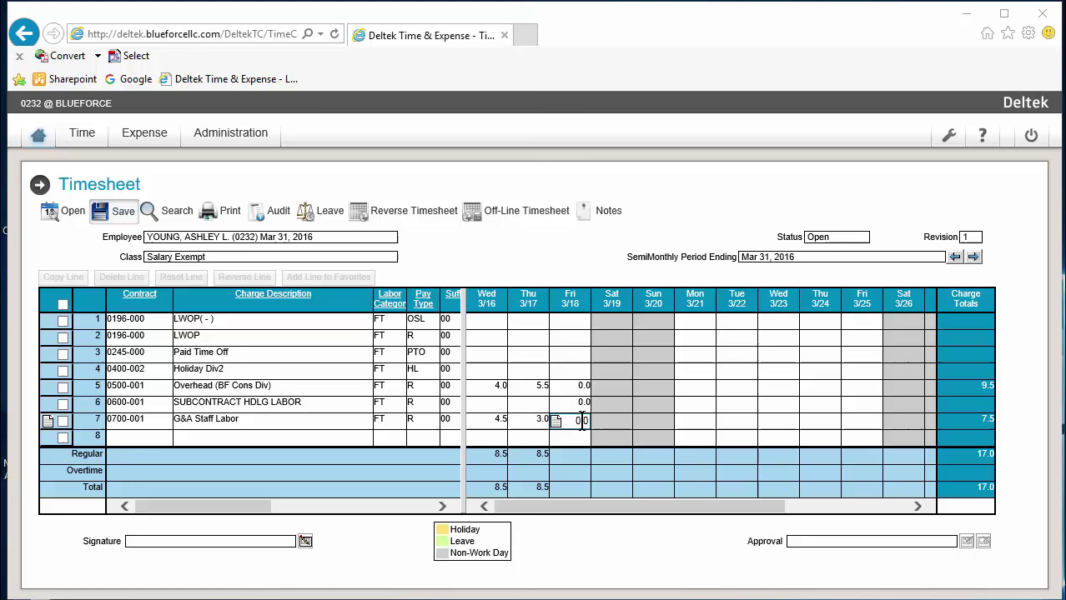
left_click(581, 420)
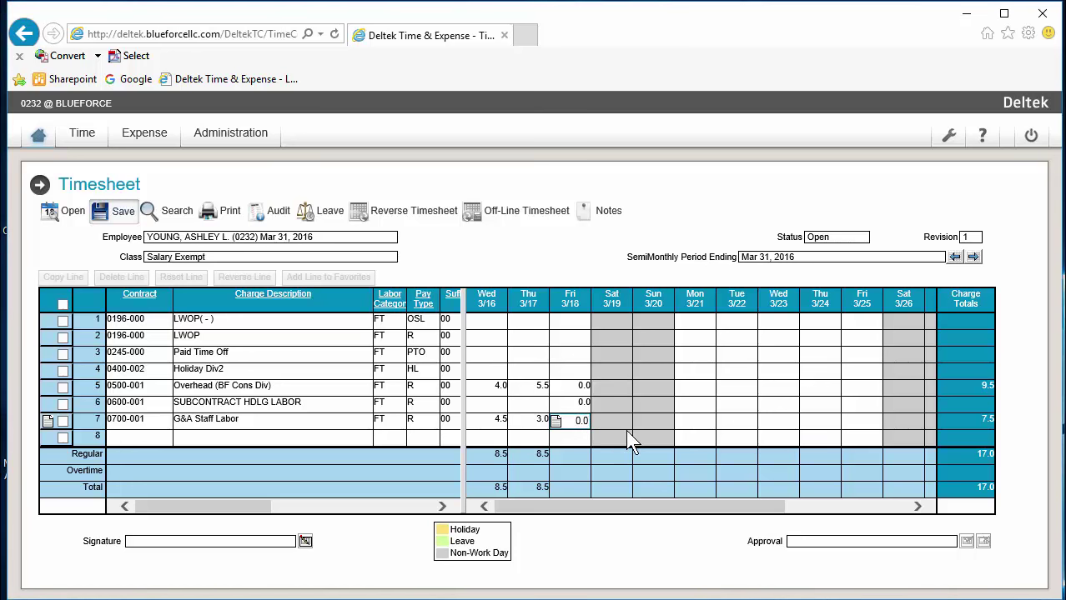
key("BackSpace")
key("BackSpace")
key("BackSpace")
type("3.0")
Step: Set the Fri 3/18 hours to 1.0 for SUBCONTRACT HDLG LABOR and 4.0 for Overhead (BF Cons Div)
left_click(589, 402)
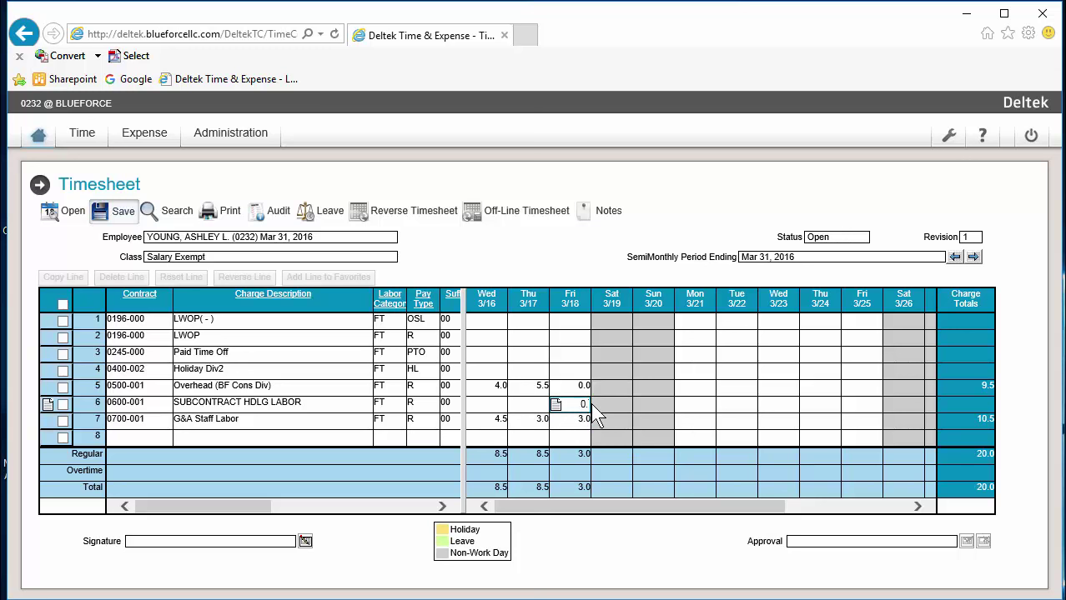
type("1.0")
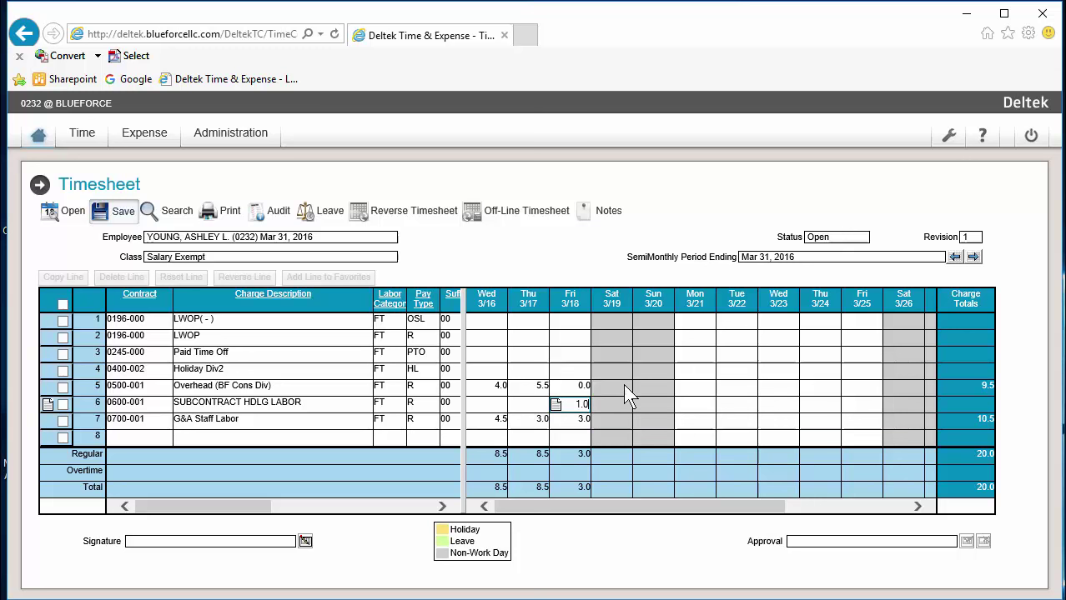
left_click(588, 385)
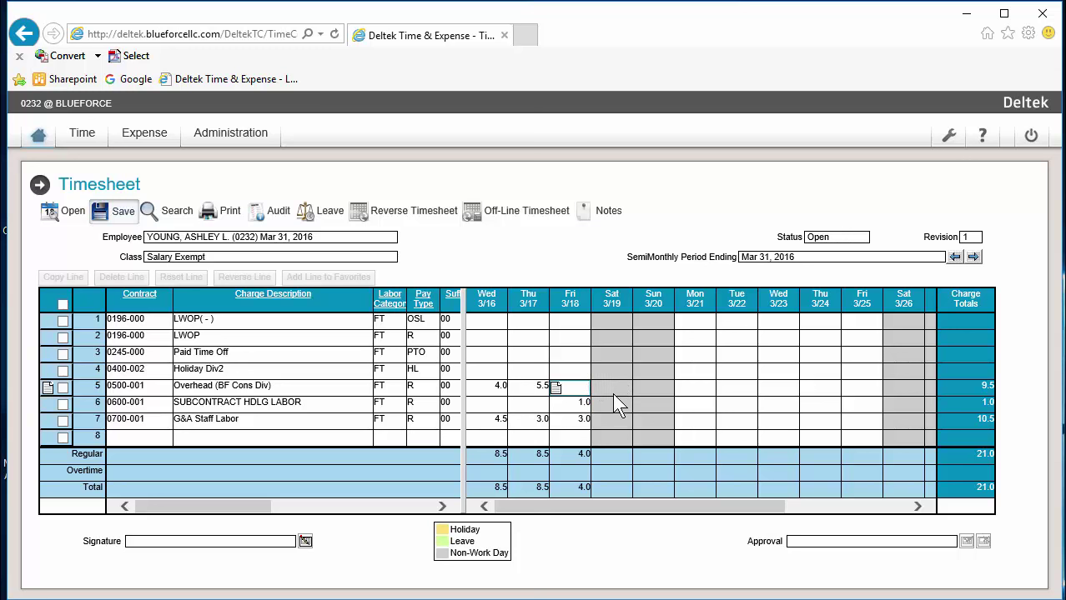
type("4.0")
Step: Save the timesheet with the entered Fri 3/18 hours and dismiss the confirmation
left_click(580, 419)
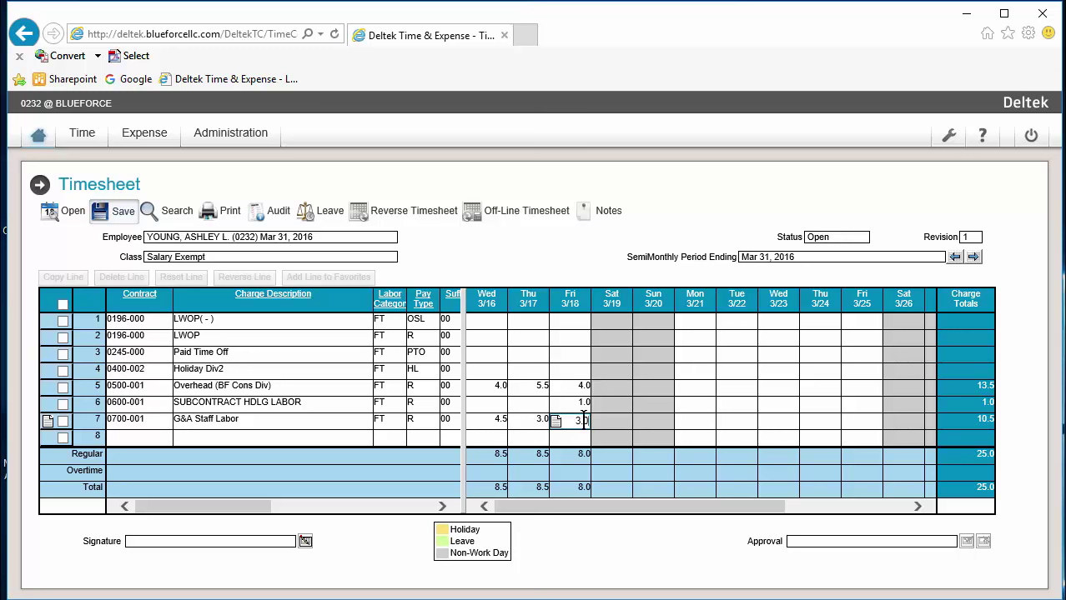
left_click(121, 215)
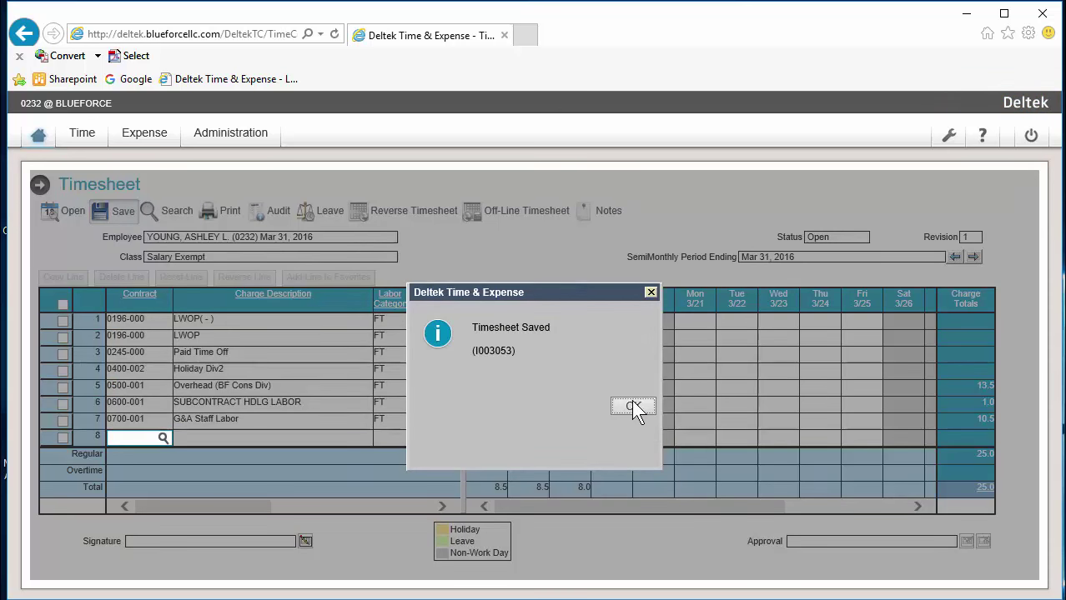
left_click(634, 406)
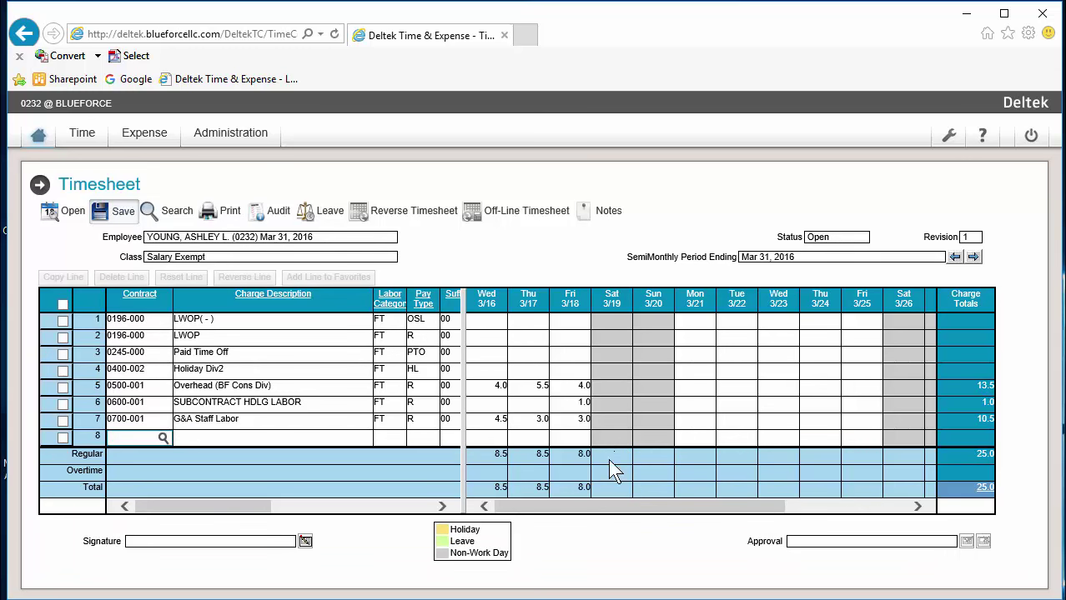
Step: Add the cell comment "Worked on Deltek training video" to the G&A Staff Labor hours on Fri 3/18
left_click(574, 422)
left_click(557, 422)
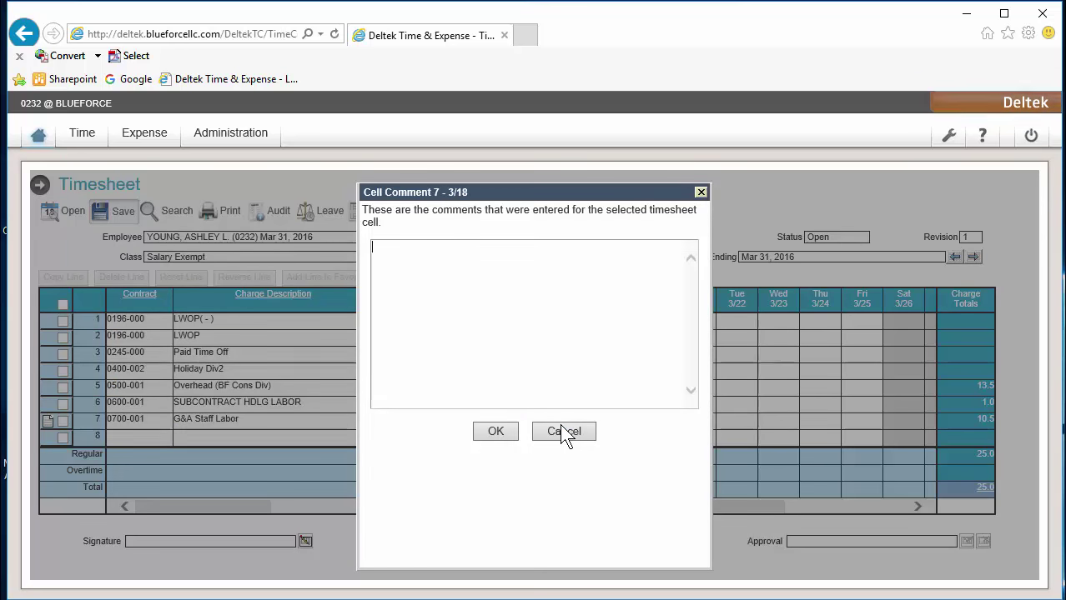
type("Worked on Delte")
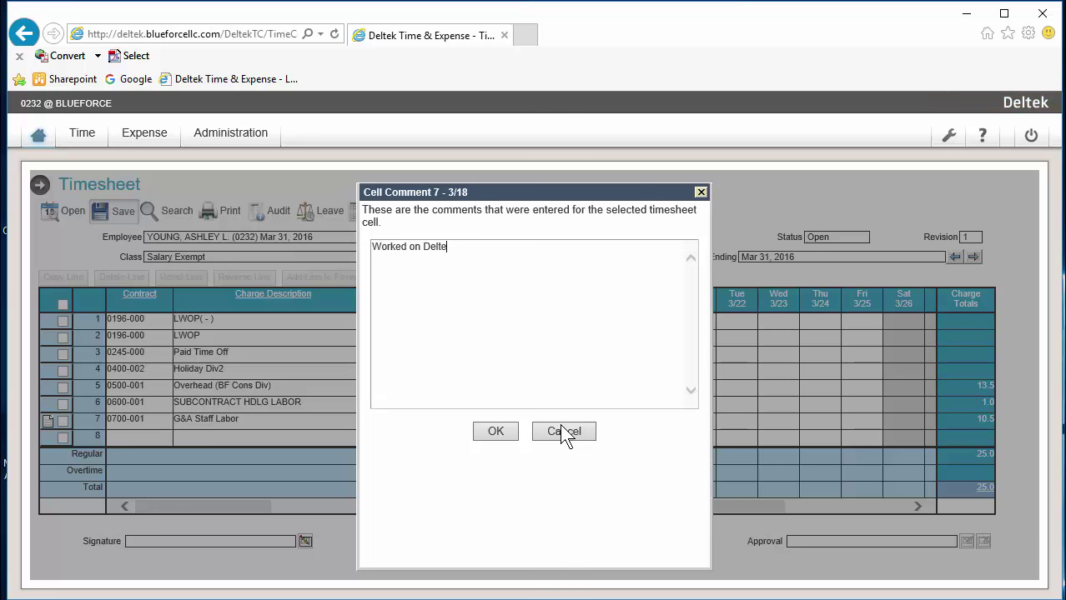
type("k training video")
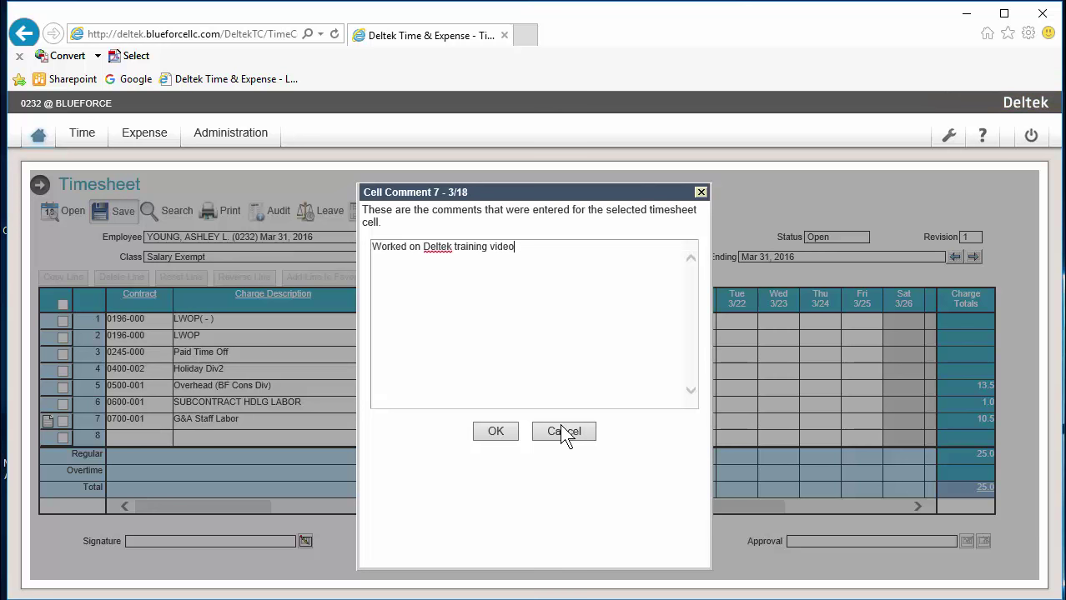
left_click(496, 431)
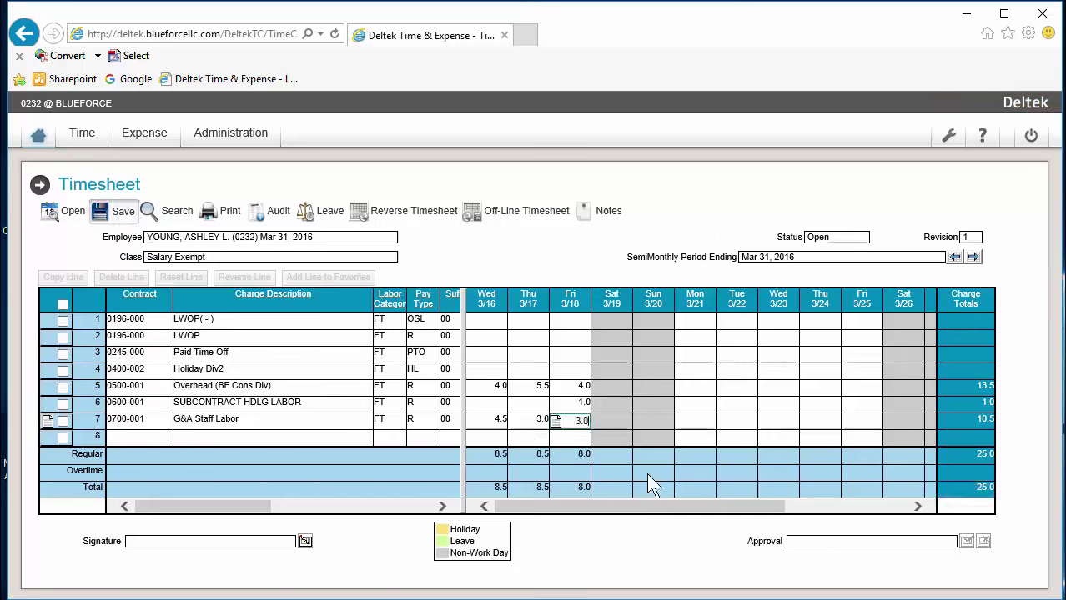
Step: Look at the calendar for opening timesheets by date, and preview the current timesheet's printout without any optional content
left_click(46, 217)
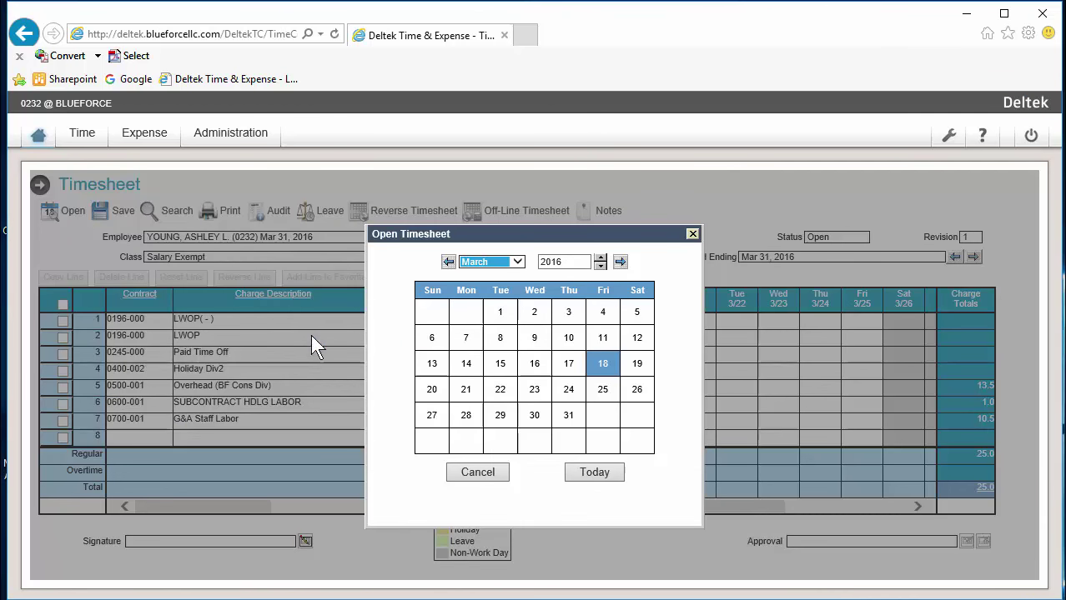
left_click(692, 233)
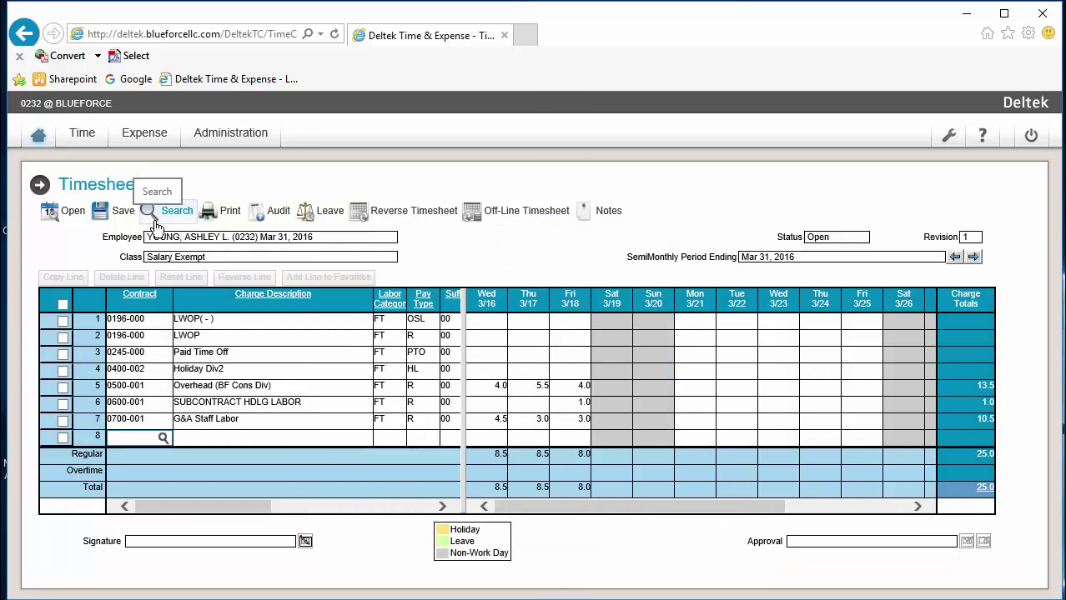
left_click(222, 210)
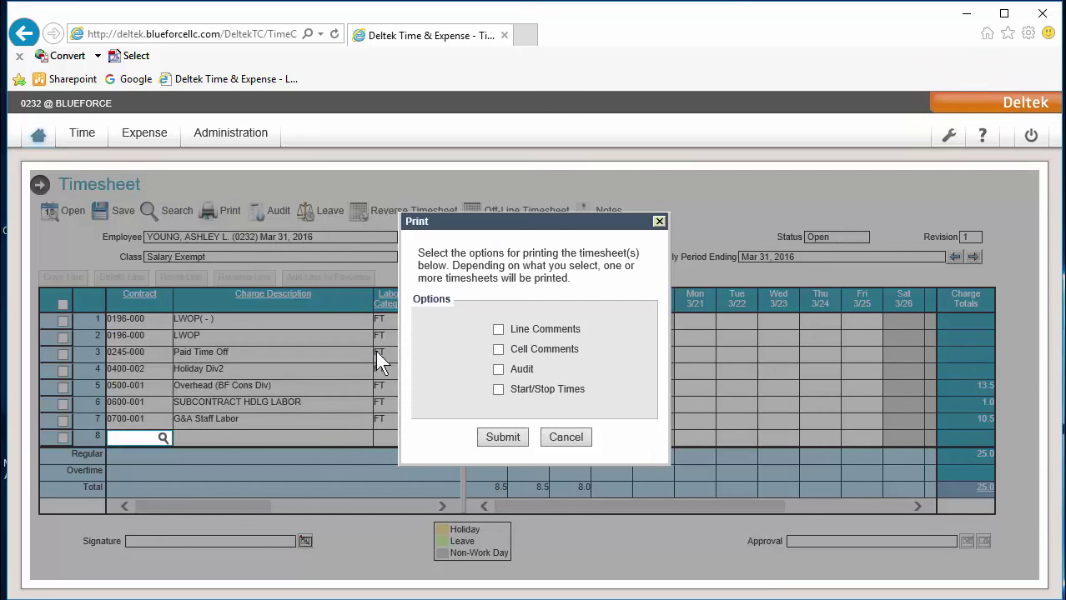
left_click(495, 437)
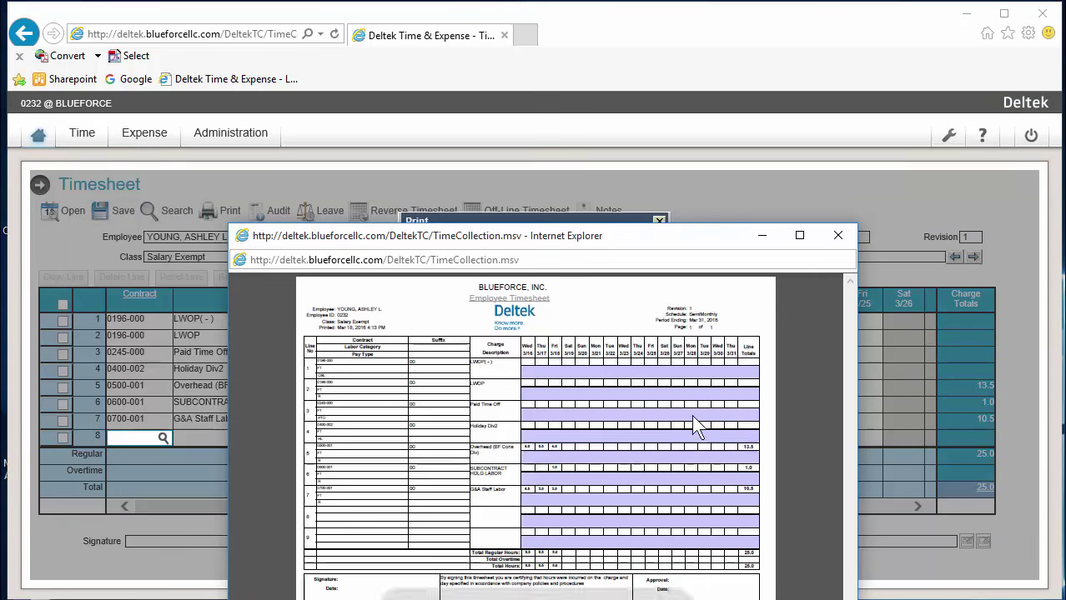
left_click(838, 237)
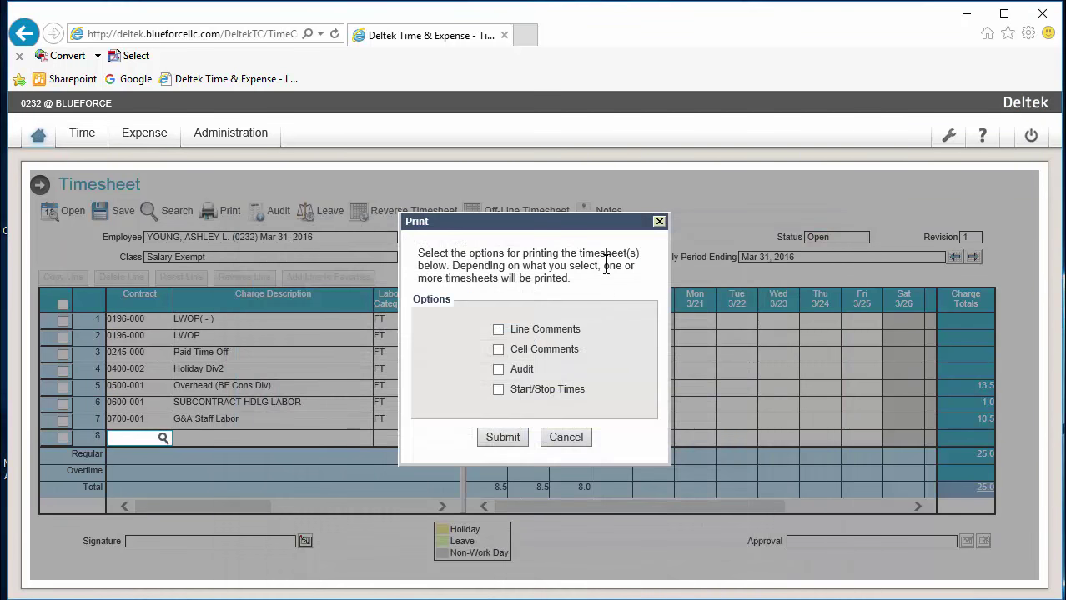
left_click(659, 220)
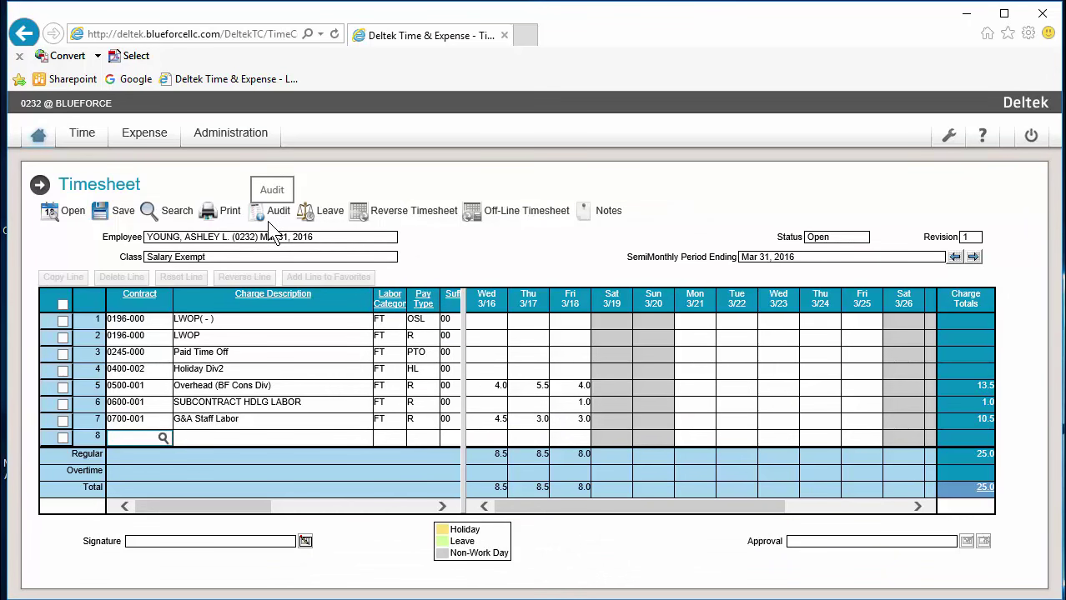
Step: Review the leave records and balance for the Paid Time Off leave type
left_click(328, 226)
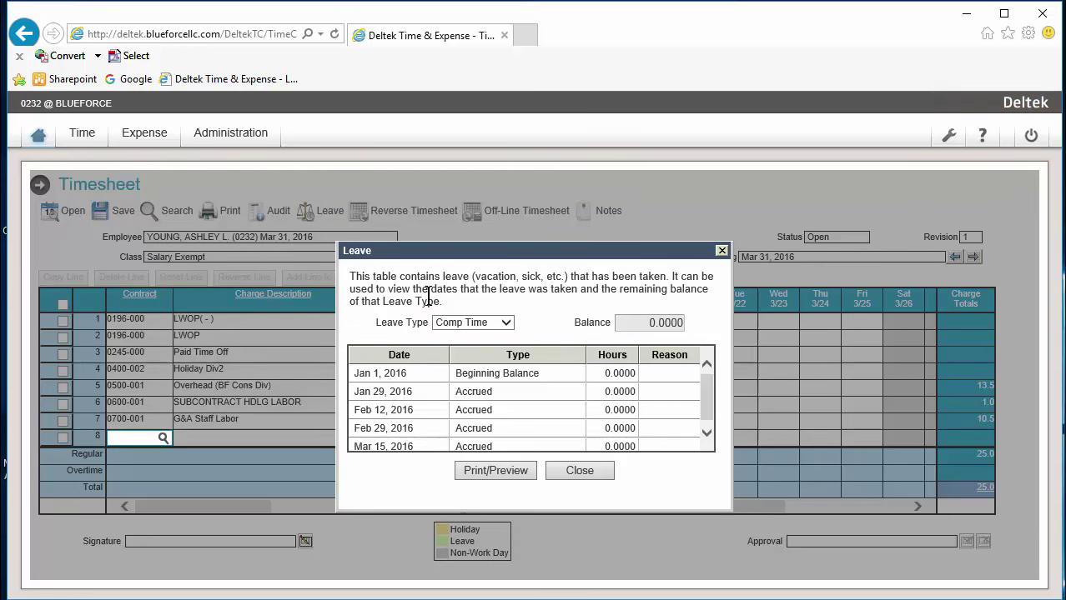
left_click(442, 325)
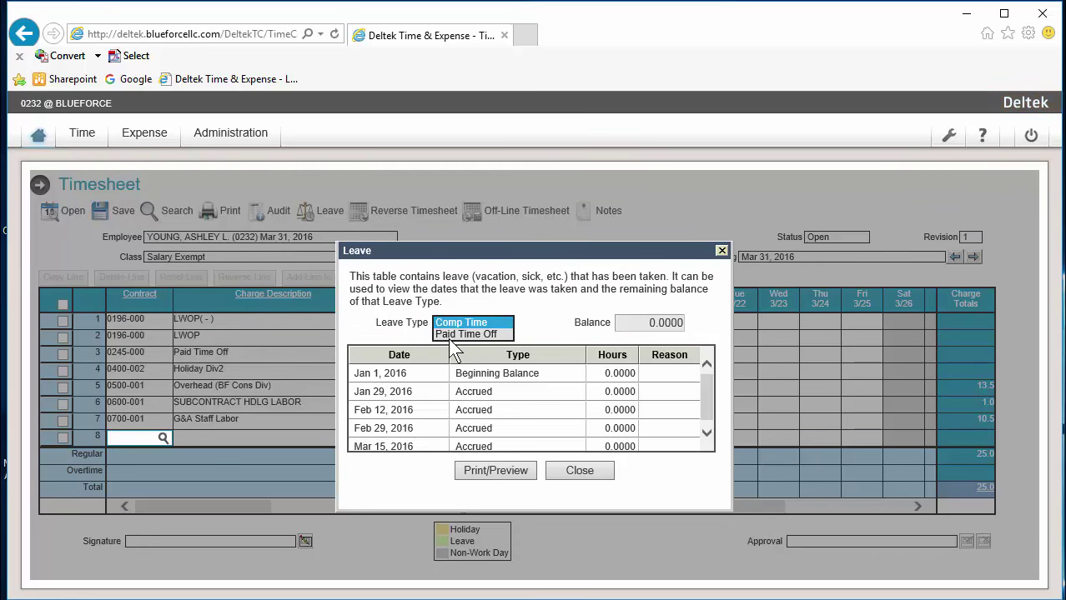
left_click(449, 335)
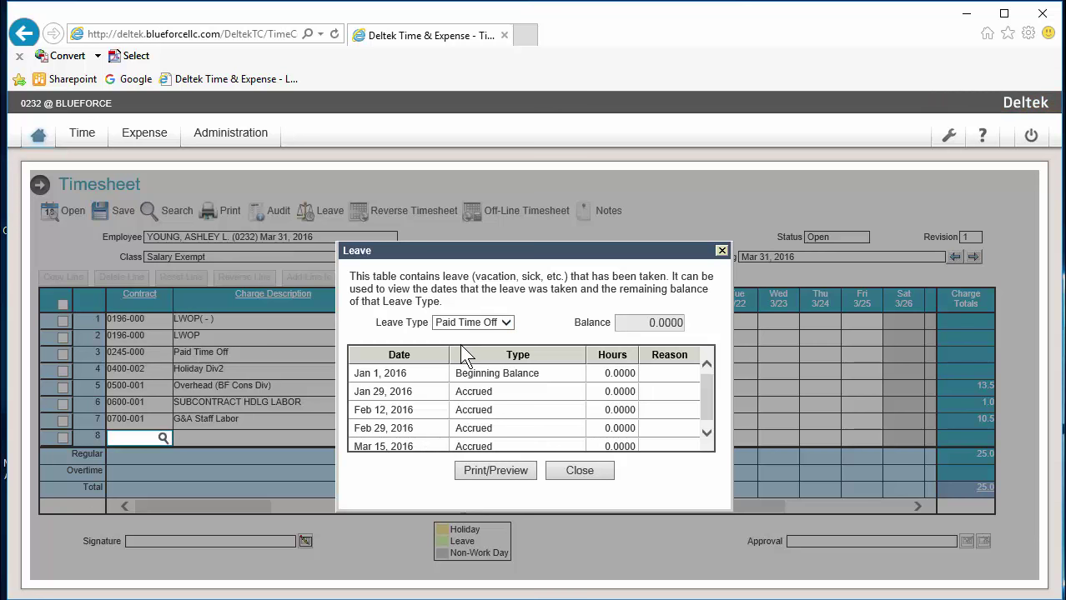
left_click(582, 472)
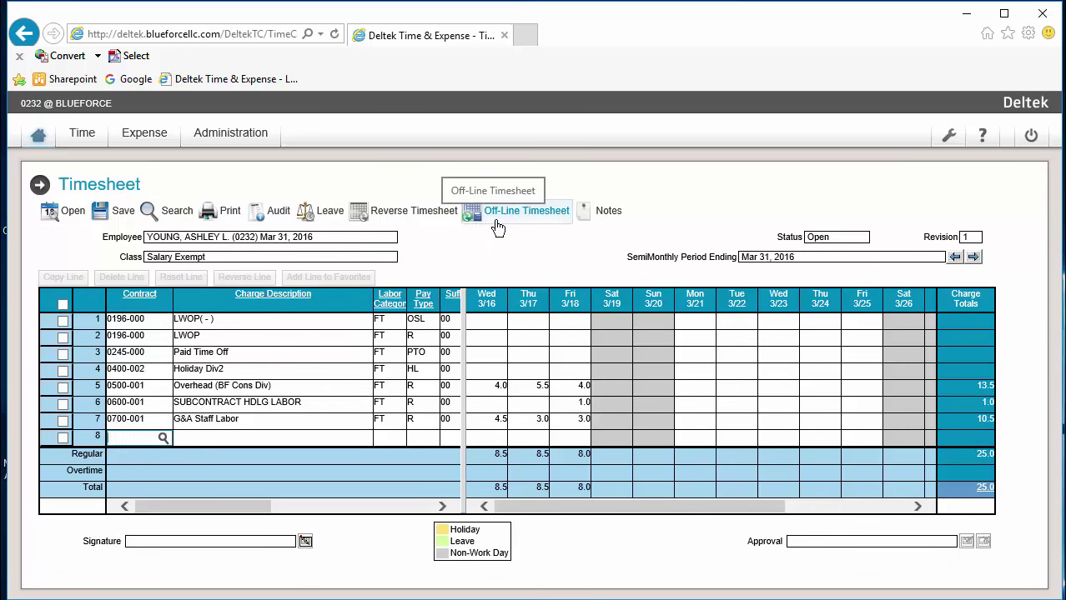
Step: View the timesheet for the period ending Mar 15, 2016 and return to the Mar 31, 2016 period
left_click(954, 257)
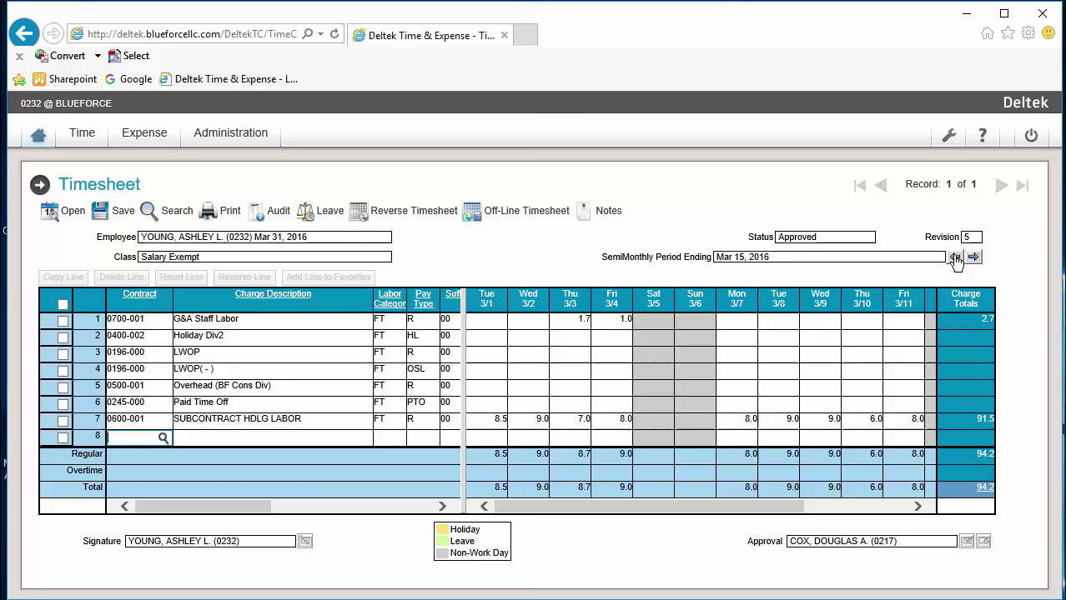
left_click(974, 257)
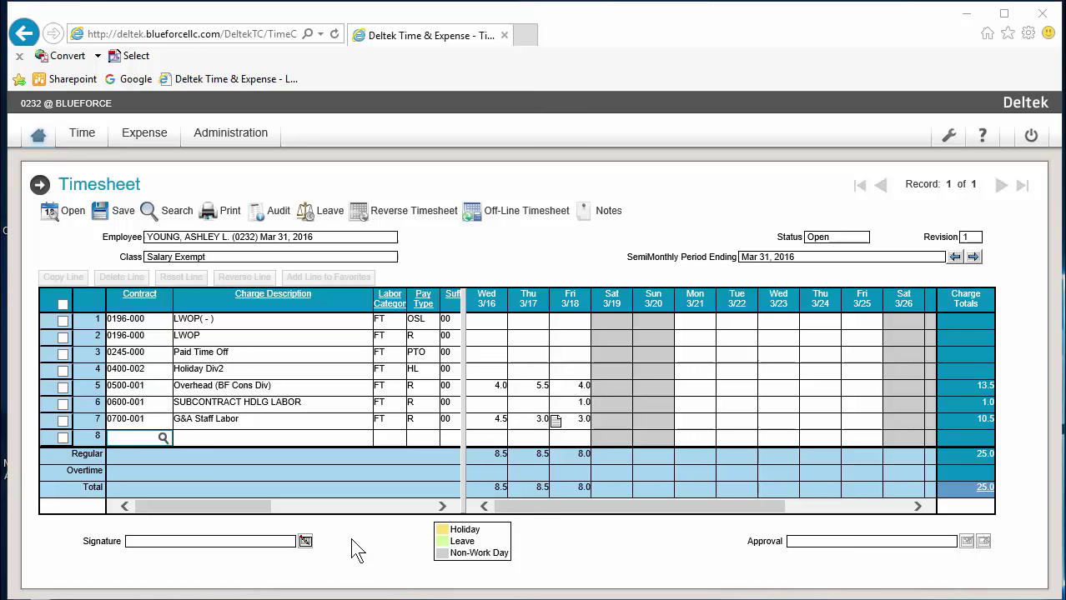
Step: Sign the Mar 31, 2016 timesheet by entering the account password
left_click(304, 542)
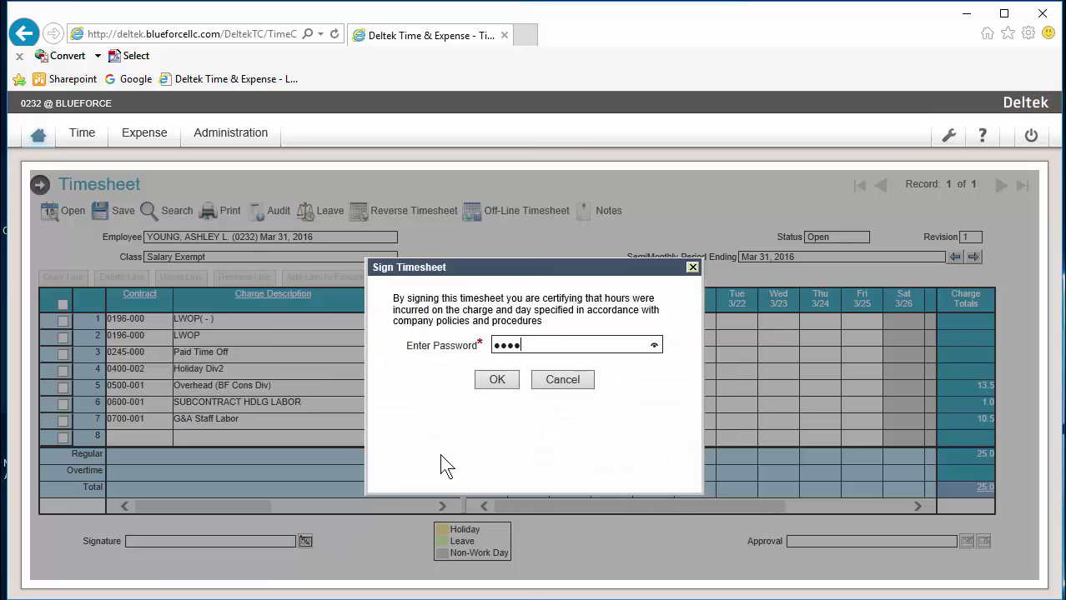
type("•••••••••")
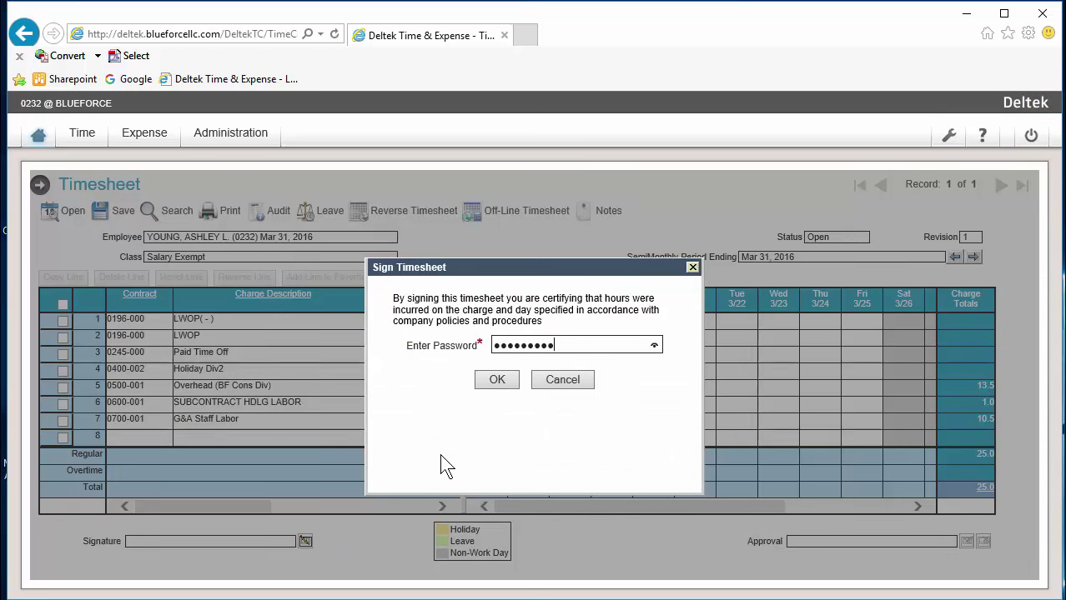
key("Return")
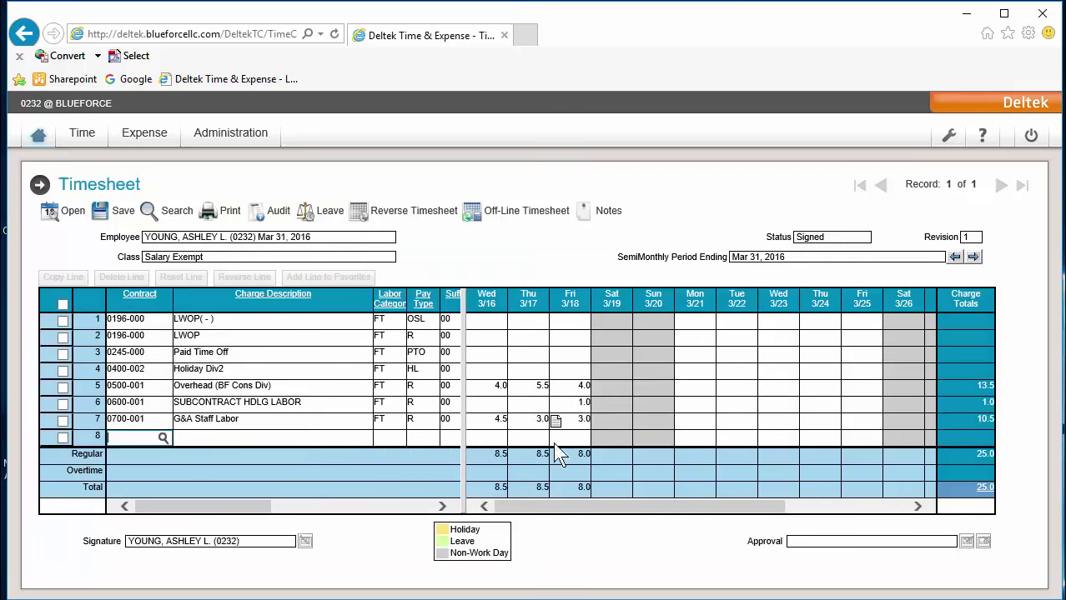
Step: Generate the signed timesheet's printout without optional content and start saving it as a PDF file
mouse_move(275, 561)
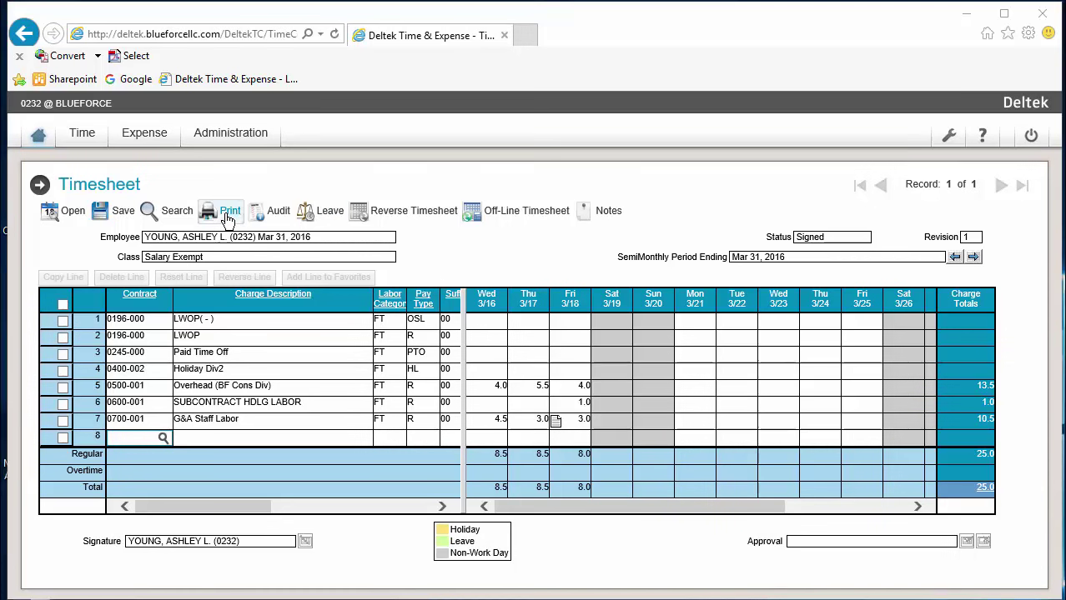
left_click(226, 214)
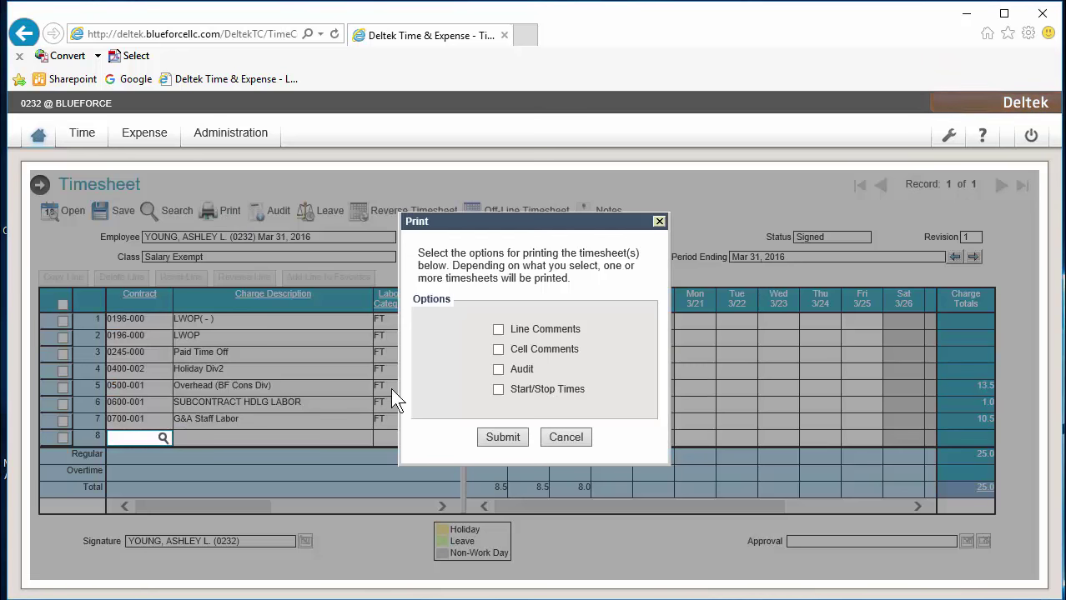
left_click(498, 436)
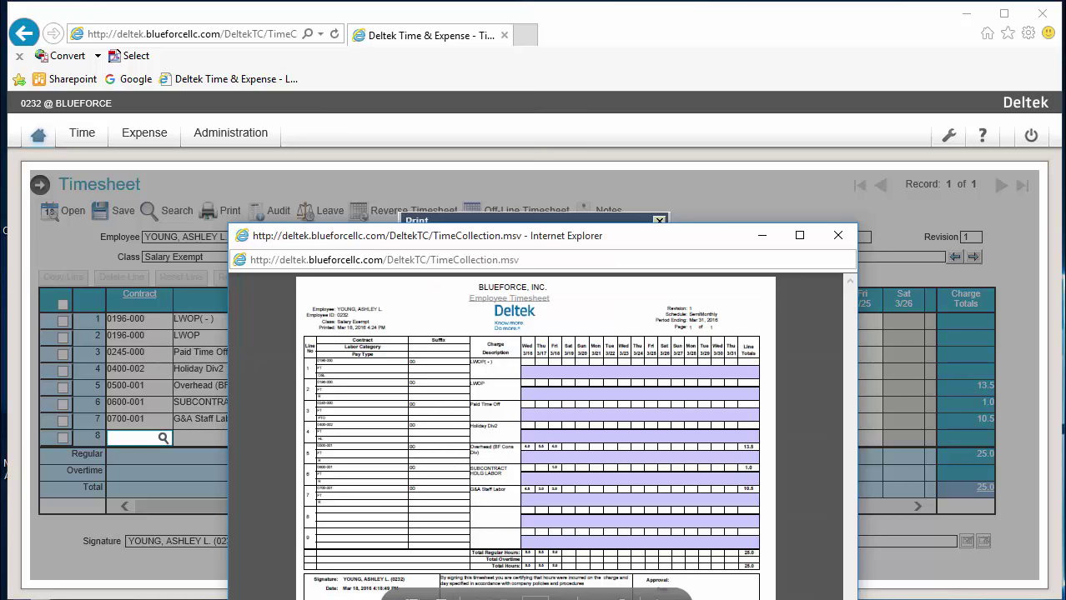
left_click(440, 596)
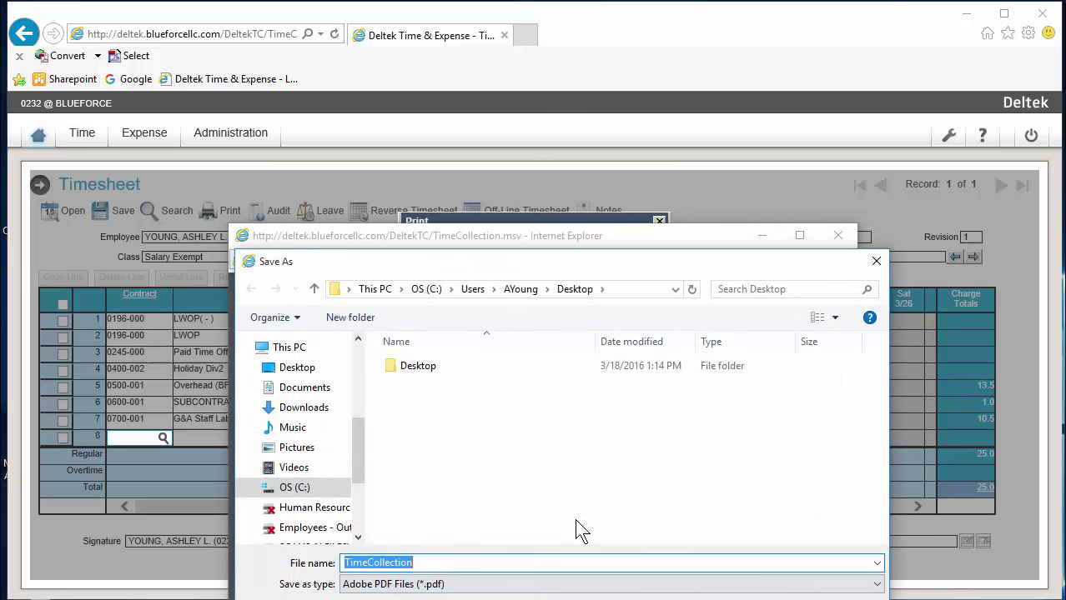